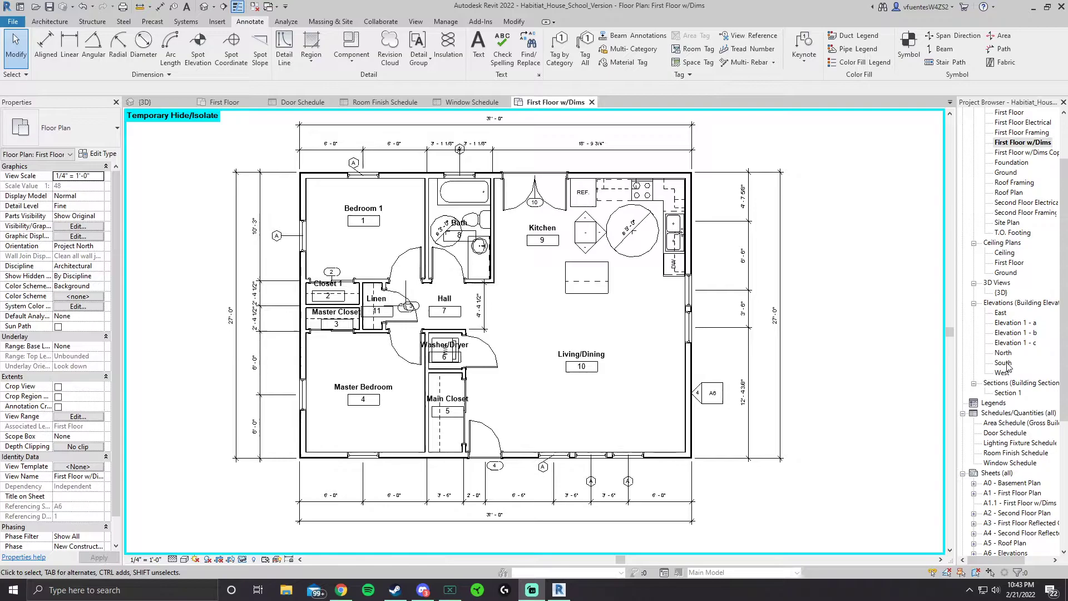
# Open the Door Schedule and examine the family entries of the interior and exterior door types
pyautogui.scroll(-3, 1007, 367)
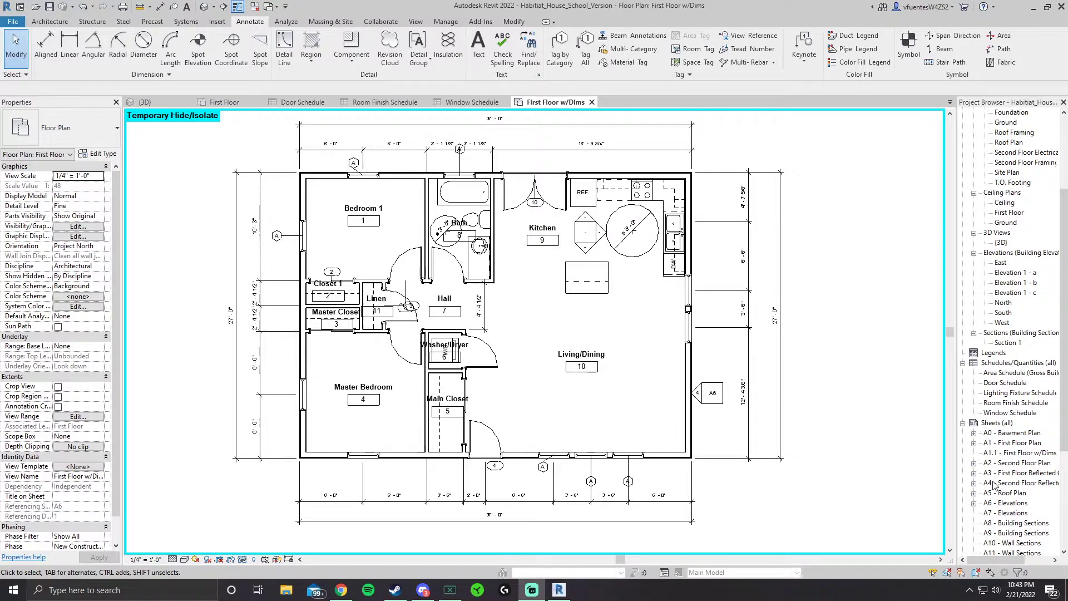
pyautogui.click(988, 354)
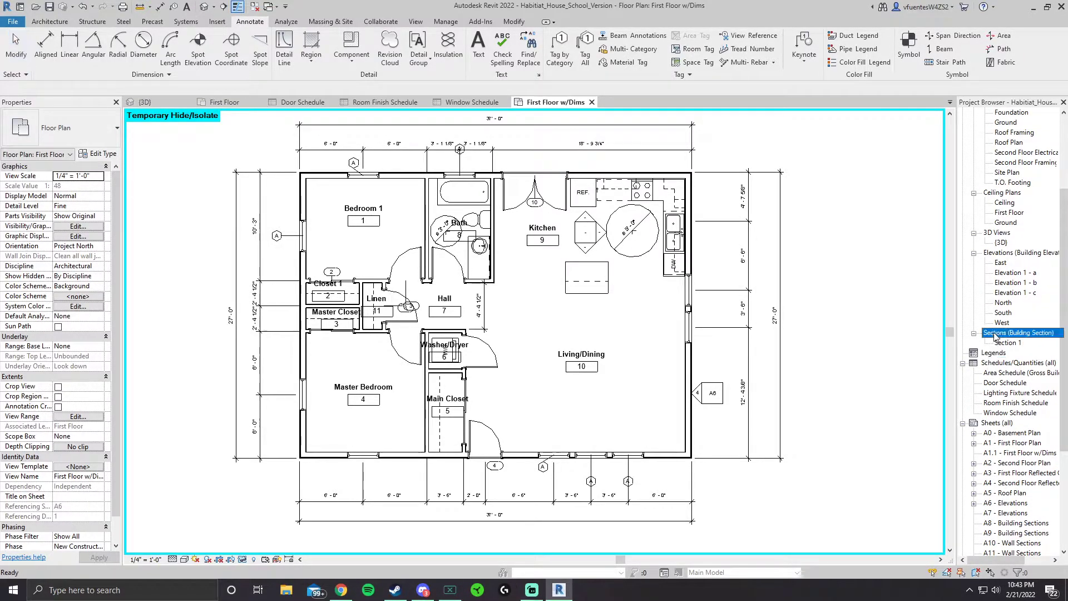
pyautogui.click(980, 365)
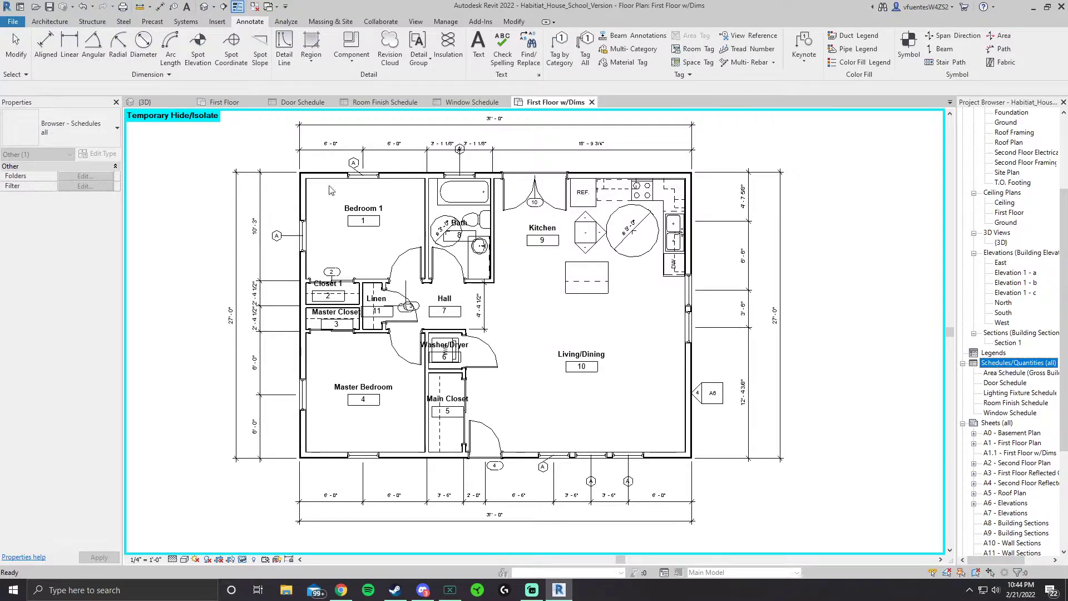
pyautogui.click(306, 101)
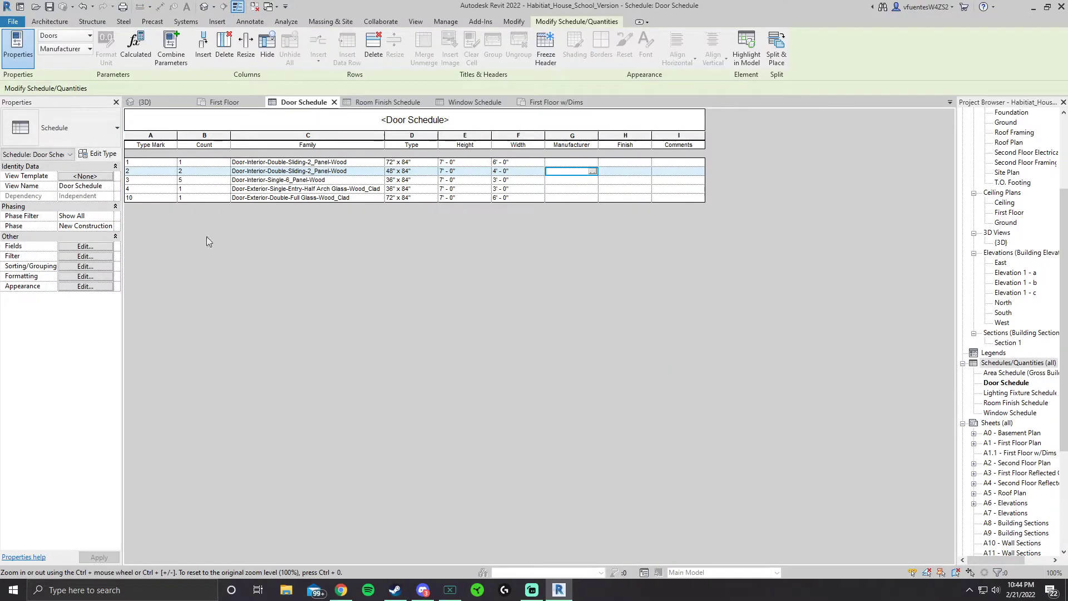
pyautogui.click(253, 163)
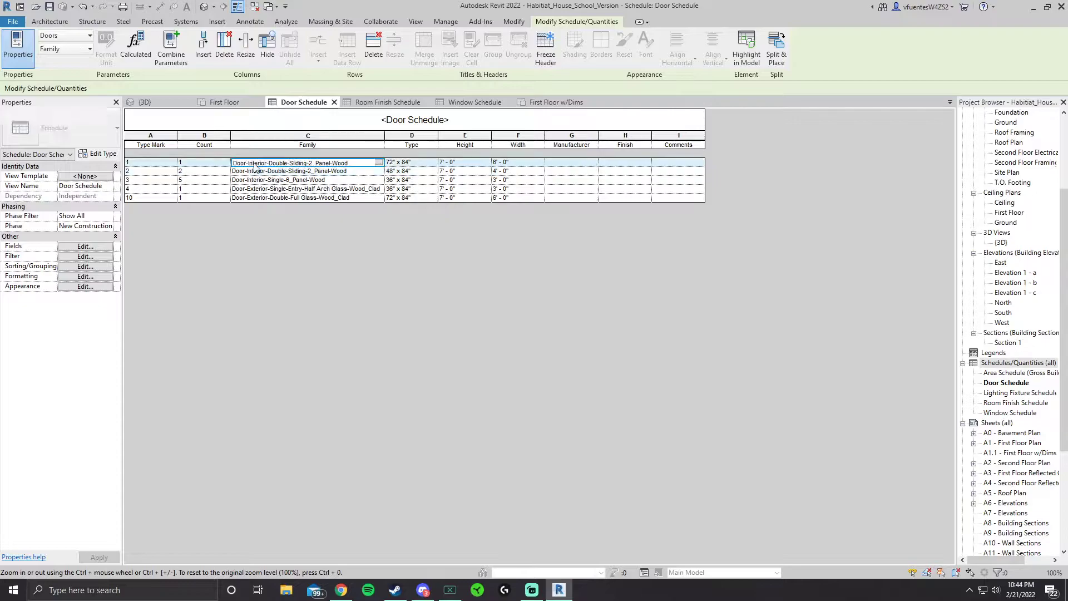
pyautogui.click(256, 172)
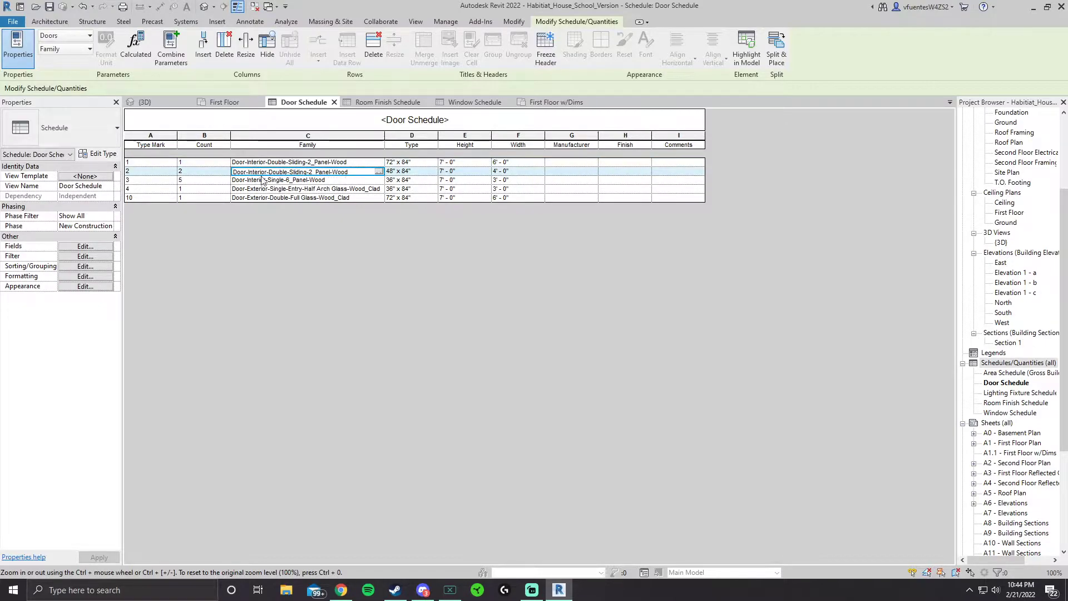
pyautogui.click(346, 189)
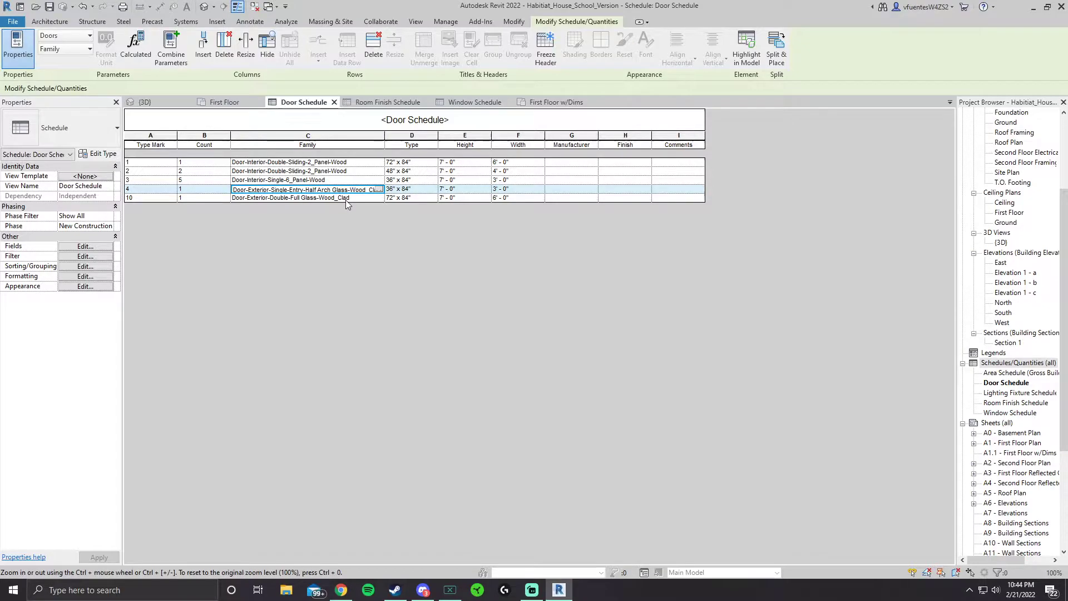
pyautogui.click(346, 199)
# Inspect the doors in the 3D view, selecting the exterior half-arch glass entry door to identify its type
pyautogui.click(174, 101)
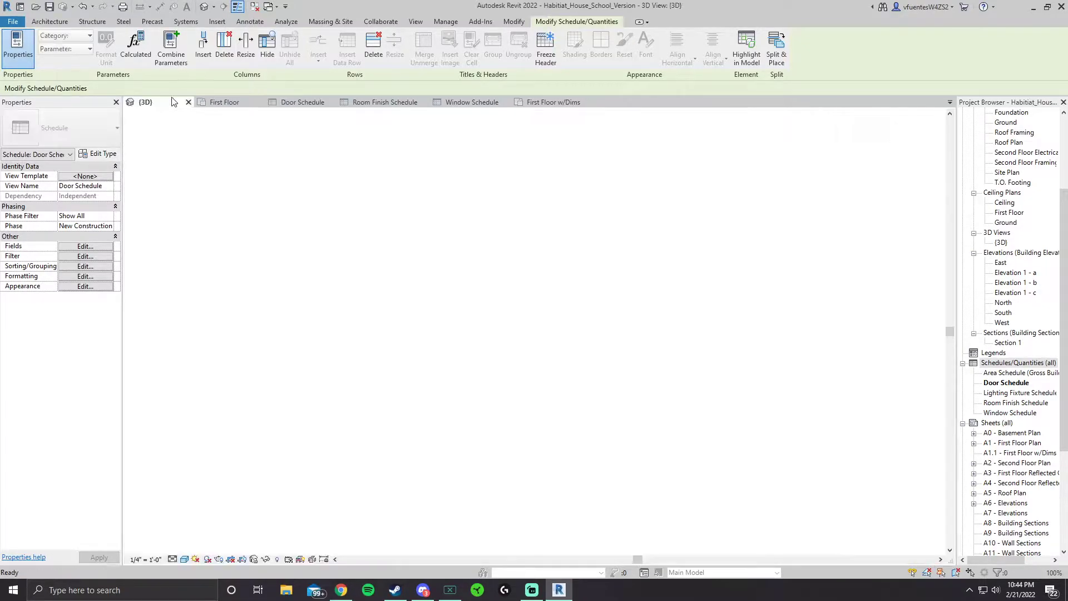
pyautogui.keyDown('shift'); pyautogui.moveTo(625, 221); pyautogui.dragTo(388, 272, button='middle'); pyautogui.keyUp('shift')
pyautogui.click(387, 272)
pyautogui.press('Escape')
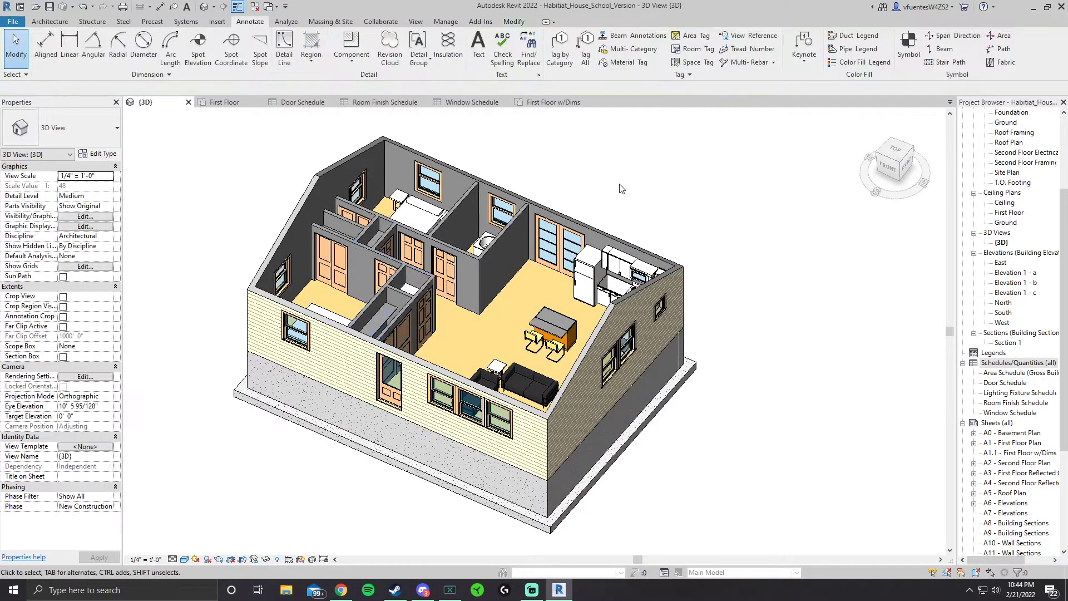
pyautogui.click(335, 266)
pyautogui.moveTo(335, 266)
pyautogui.keyDown('shift'); pyautogui.mouseDown(button='middle')
pyautogui.moveTo(332, 362)
pyautogui.moveTo(387, 381)
pyautogui.mouseUp(button='middle'); pyautogui.keyUp('shift')
pyautogui.click(332, 362)
pyautogui.press('Escape')
pyautogui.click(387, 381)
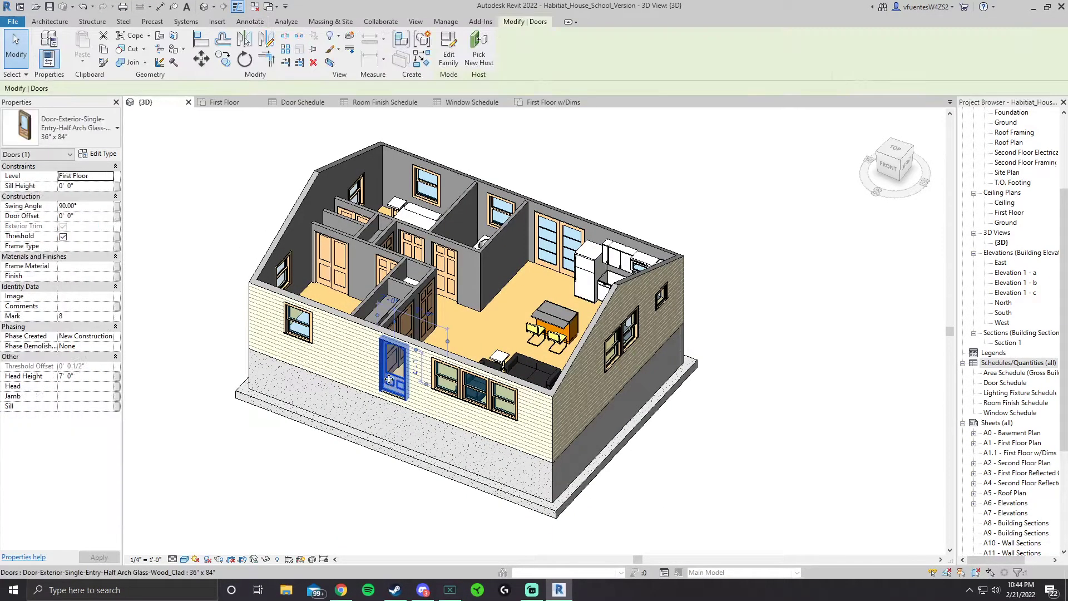
pyautogui.press('Escape')
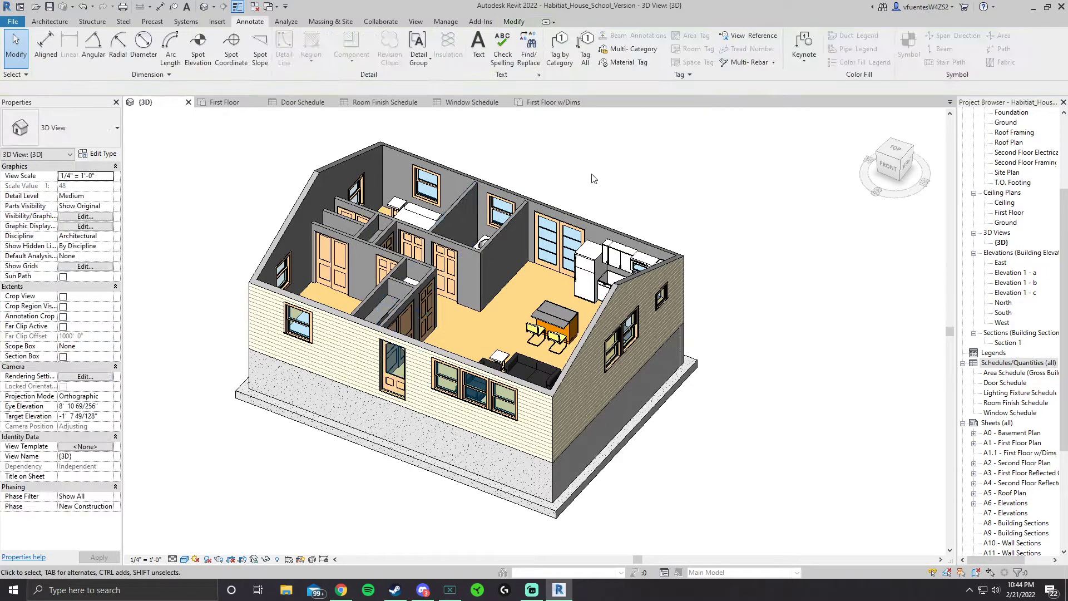
# In the Door Schedule, set the Type Mark of the 72" x 84" interior double sliding door to 11 for all elements of that type
pyautogui.click(302, 102)
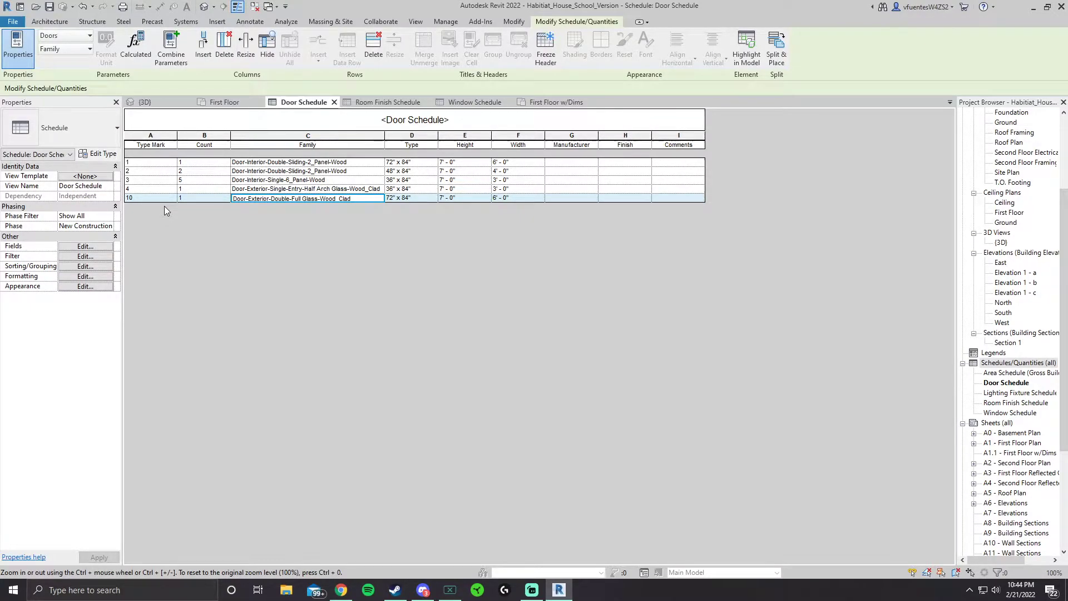
pyautogui.click(156, 163)
pyautogui.click(135, 172)
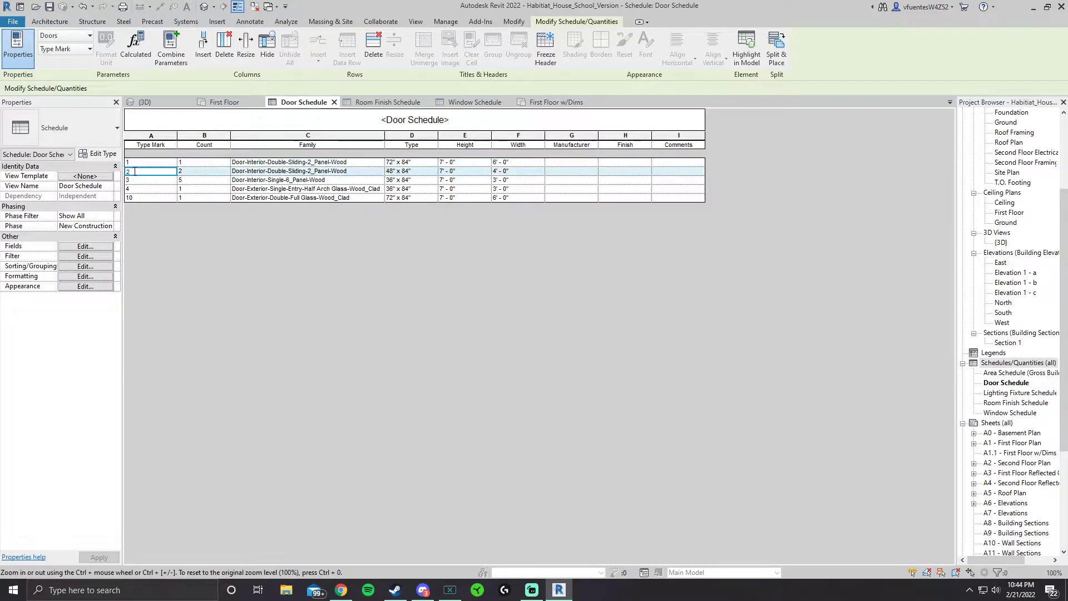
pyautogui.click(136, 164)
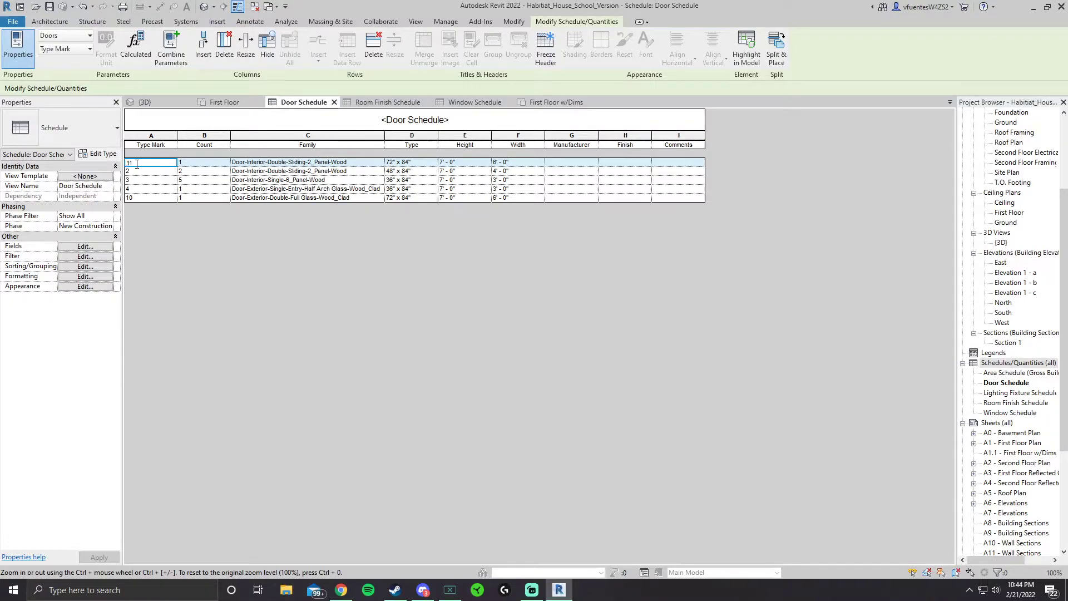
pyautogui.press('Return')
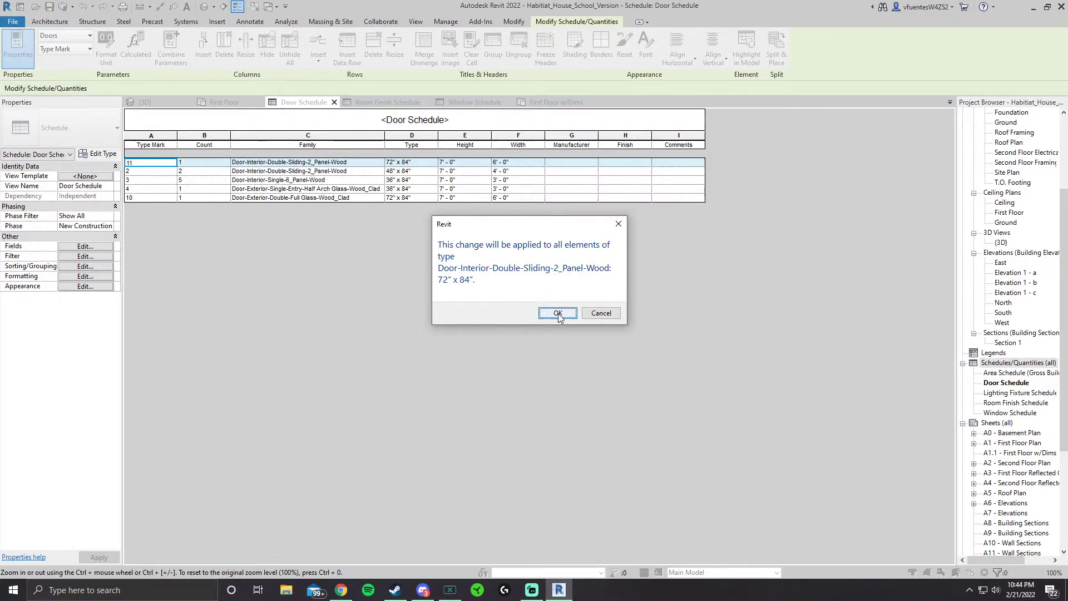
pyautogui.click(557, 314)
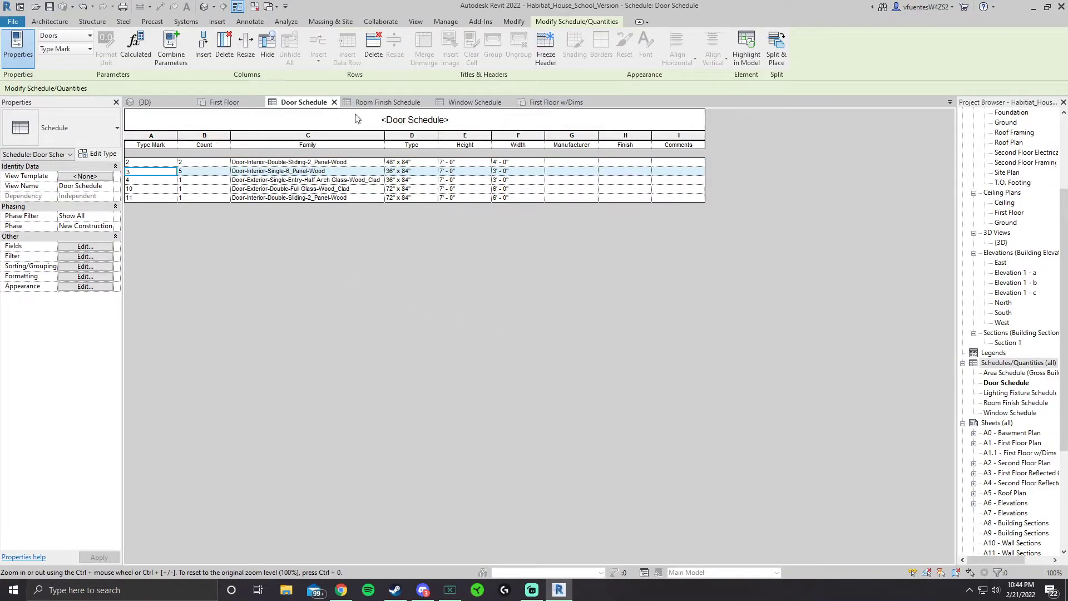
# Check the Main Closet sliding door's tag in the First Floor plan
pyautogui.click(224, 102)
pyautogui.scroll(5, 451, 369)
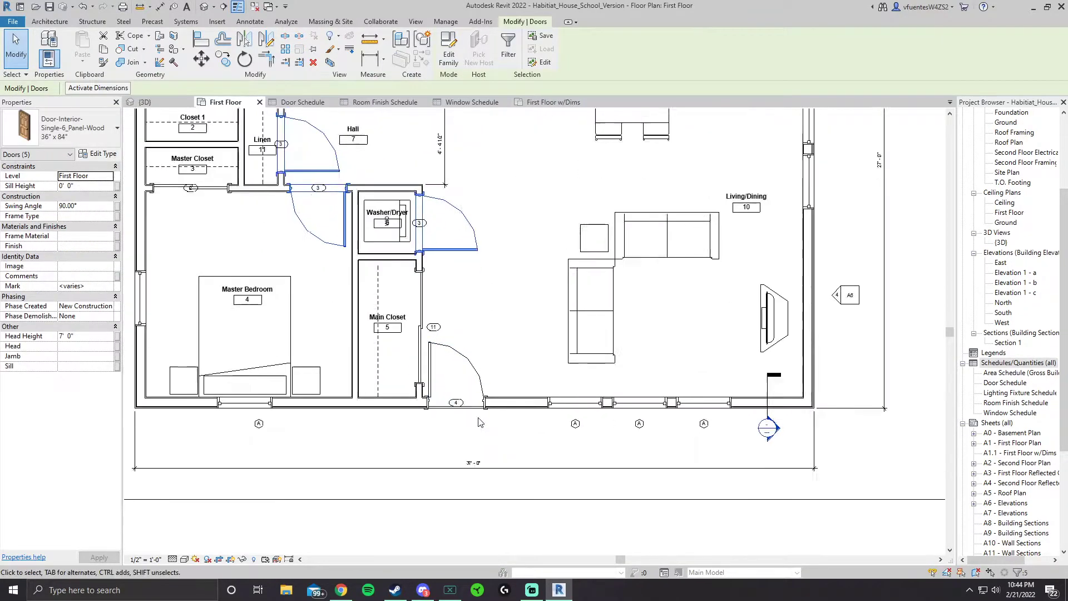
pyautogui.click(425, 368)
pyautogui.press('Escape')
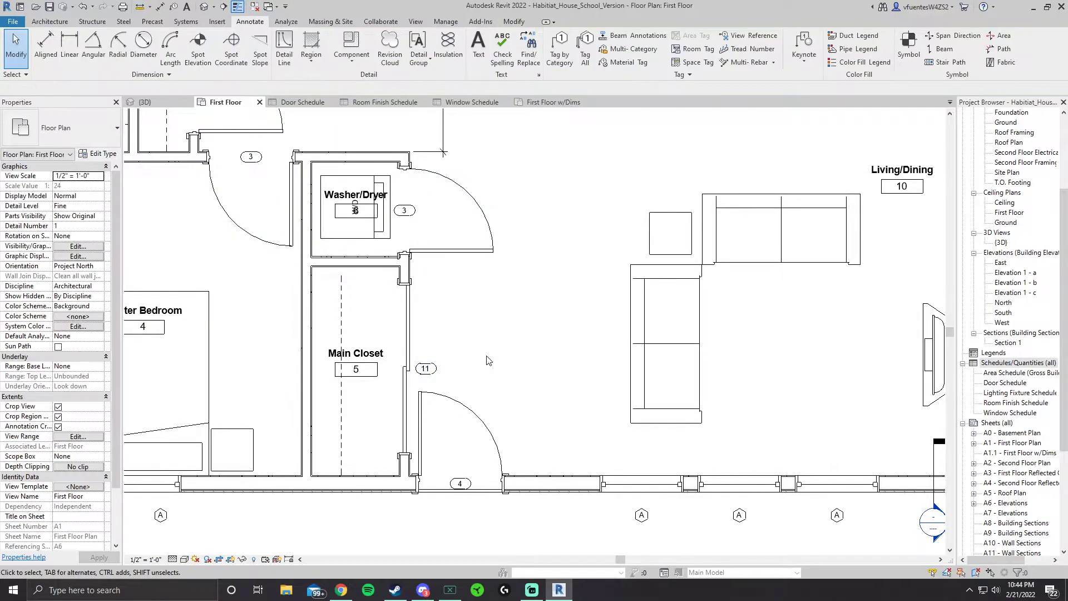
# Try adding the Cost field to the Door Schedule's scheduled fields, remove it again, and accept the schedule properties
pyautogui.click(303, 102)
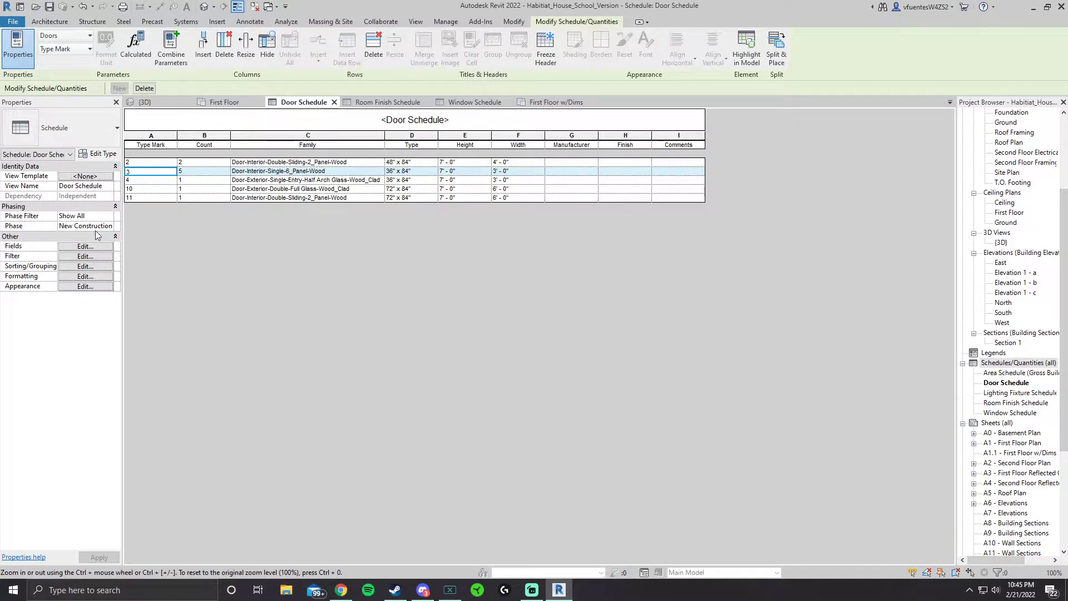
pyautogui.click(85, 246)
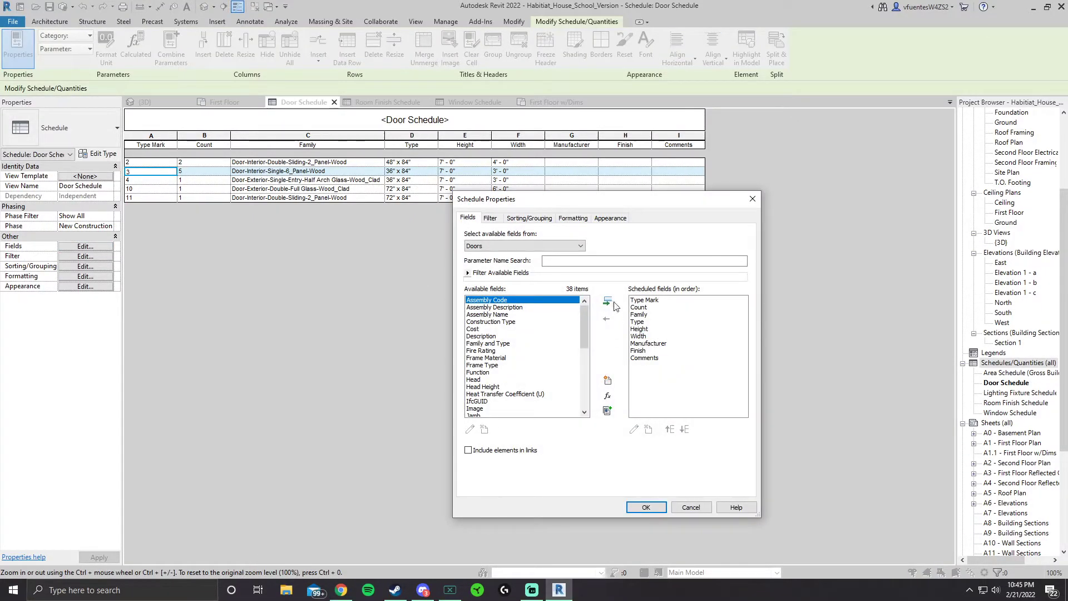
pyautogui.scroll(-7, 521, 357)
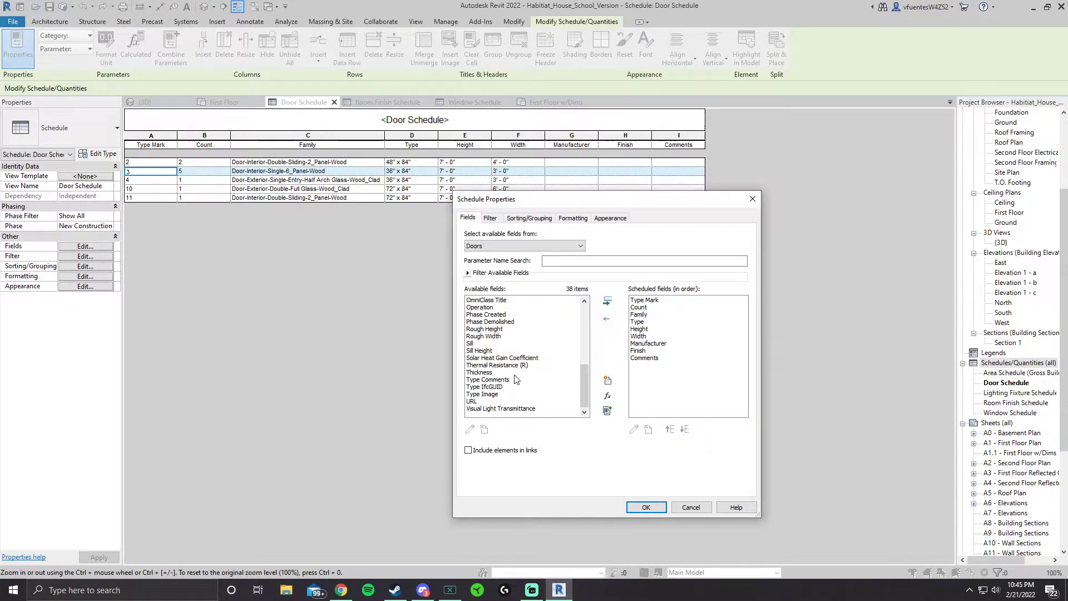
pyautogui.scroll(7, 516, 379)
pyautogui.click(490, 329)
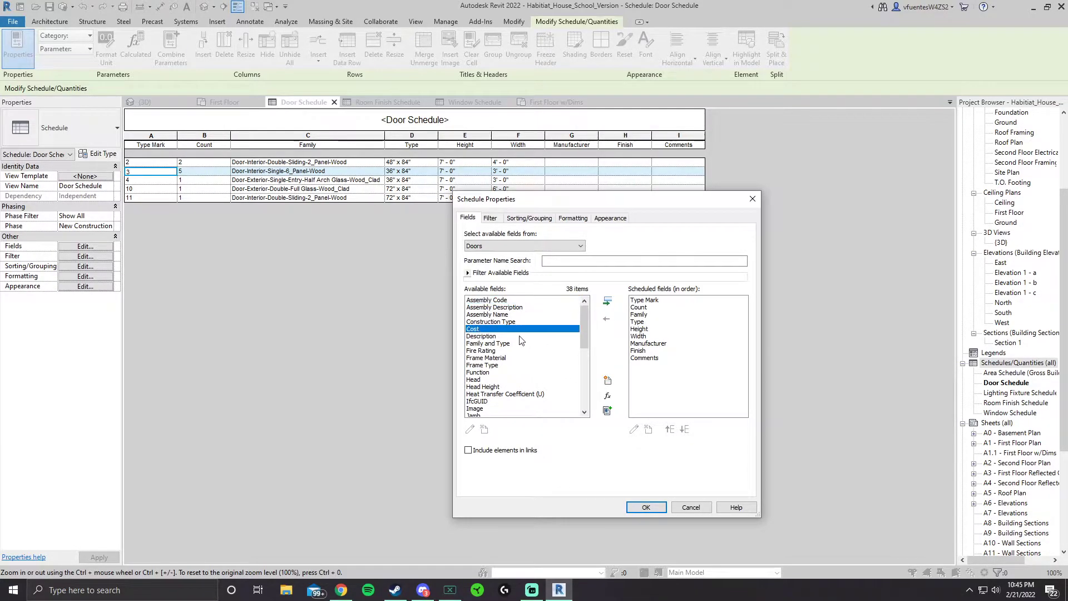
pyautogui.click(608, 301)
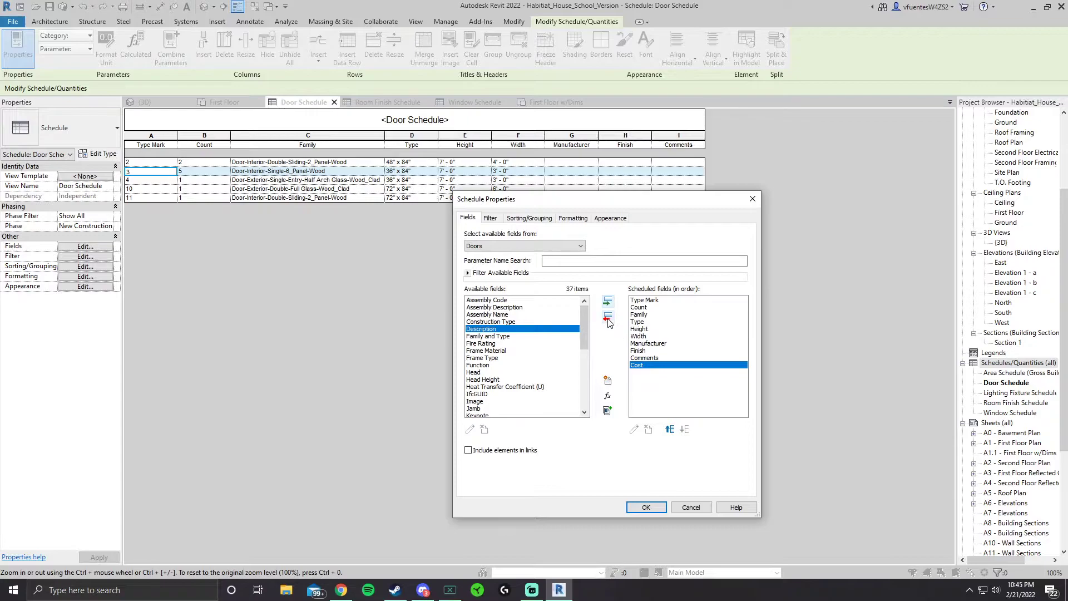
pyautogui.click(608, 318)
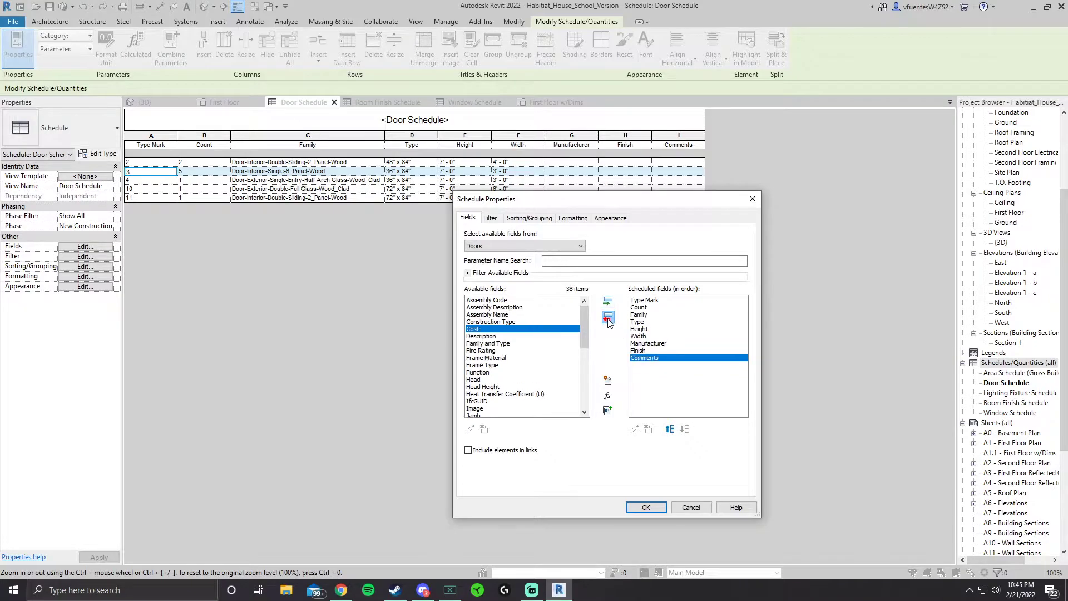
pyautogui.click(670, 301)
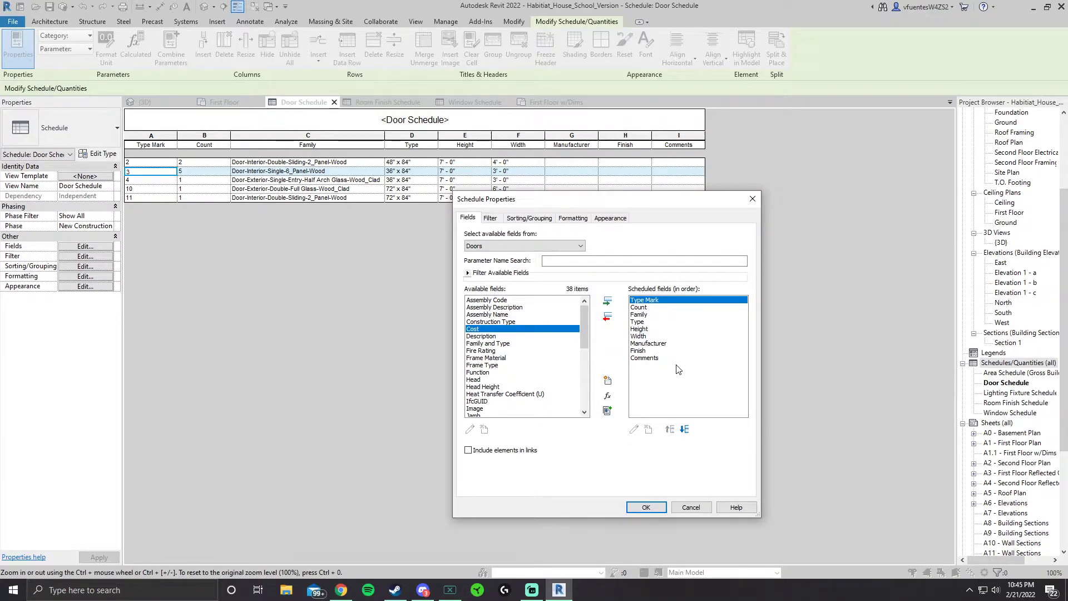
pyautogui.click(642, 507)
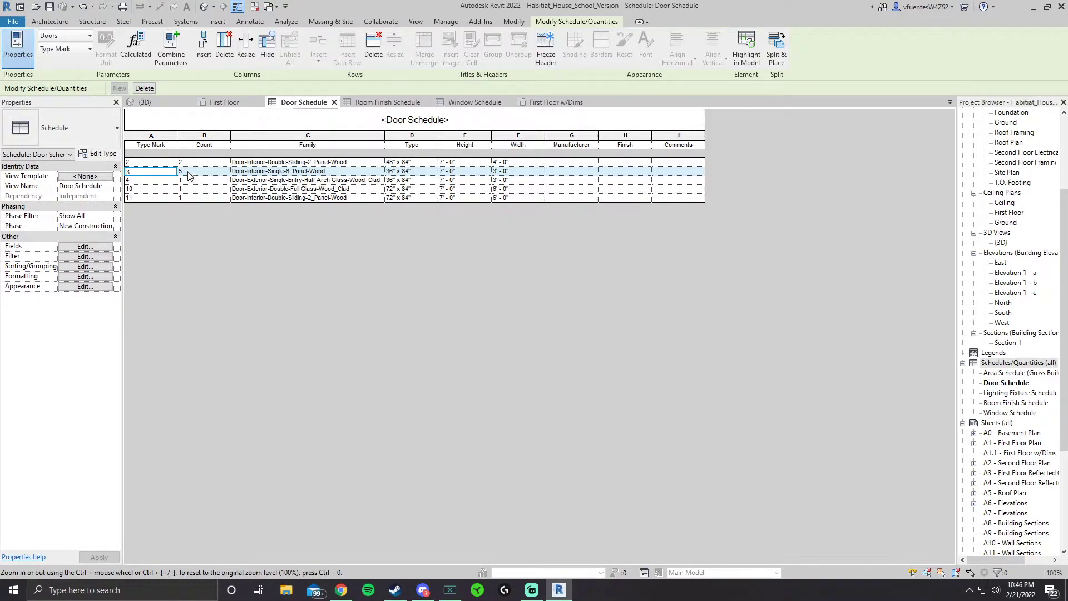
# Turn on itemizing of every instance in the Door Schedule and inspect the Type Mark of a 48" x 84" sliding door row
pyautogui.click(104, 246)
pyautogui.click(521, 219)
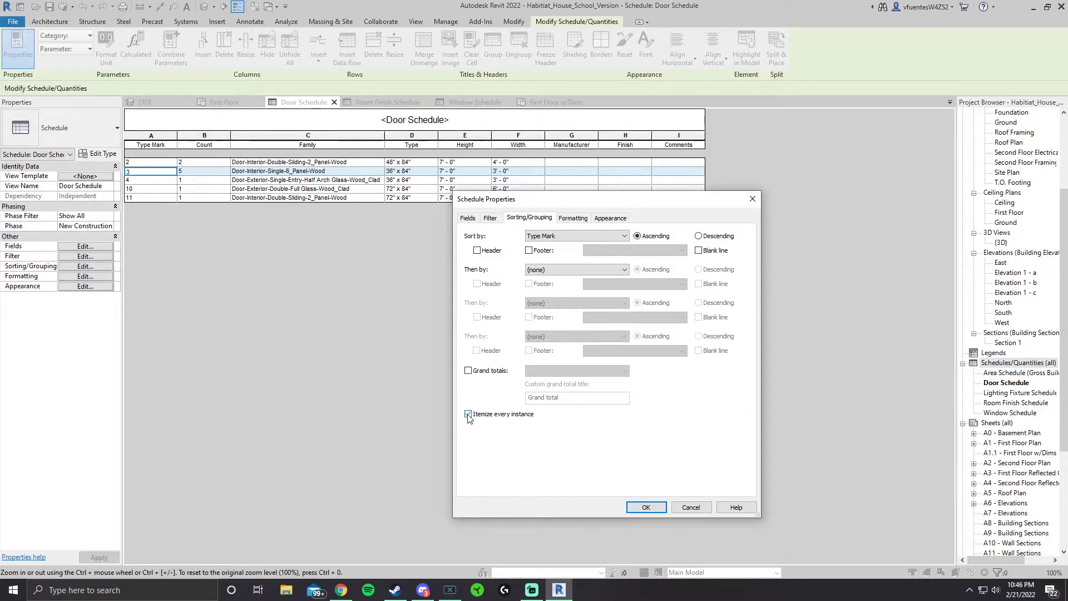
pyautogui.click(645, 507)
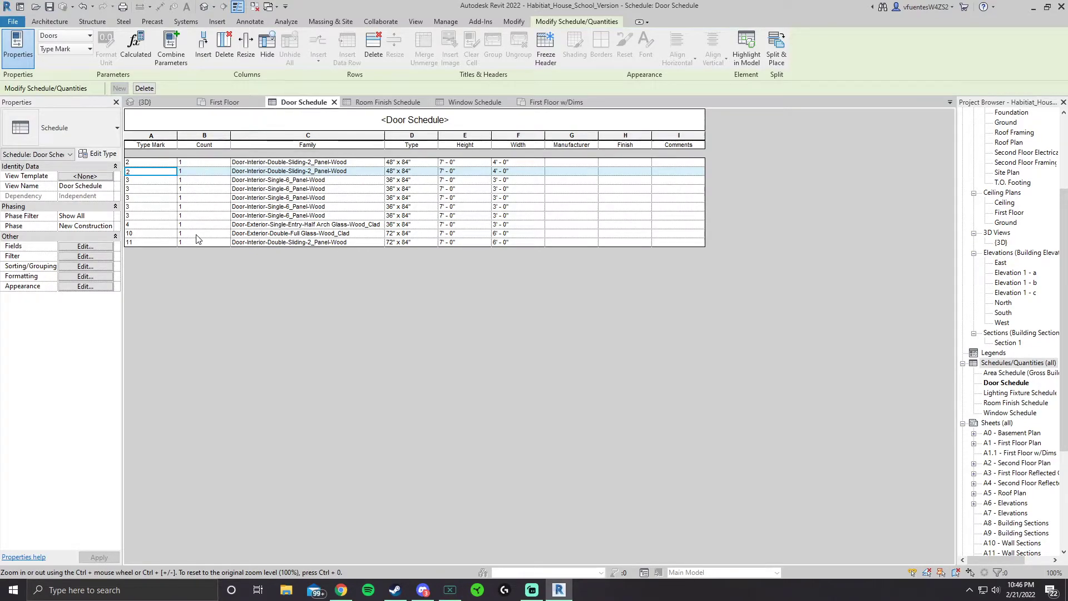
pyautogui.doubleClick(139, 171)
# Turn off itemizing of every instance so the Door Schedule groups doors by Type Mark
pyautogui.click(86, 246)
pyautogui.click(529, 218)
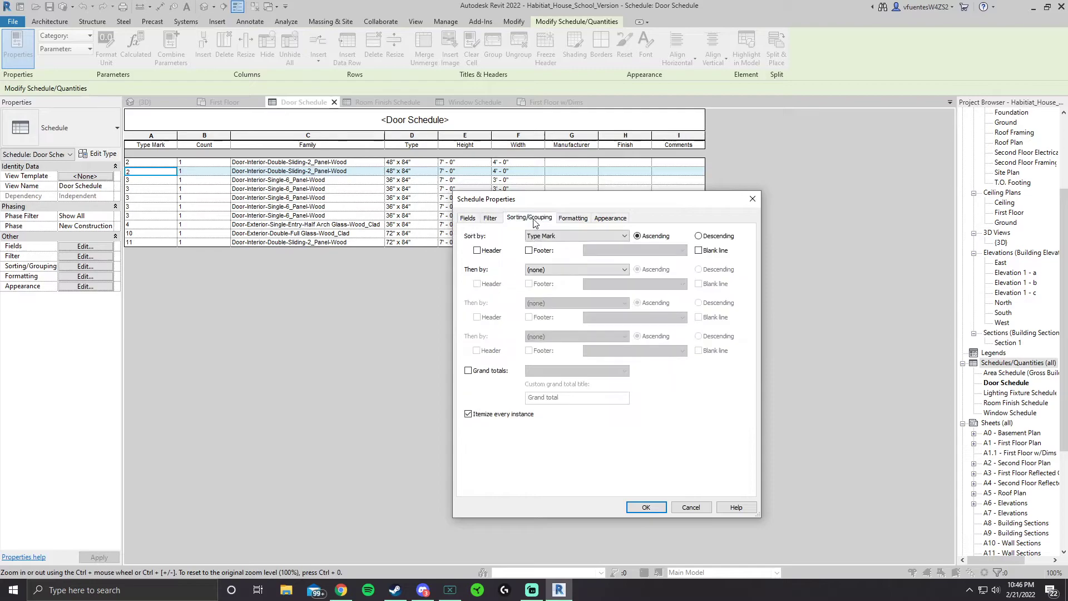
pyautogui.click(470, 416)
pyautogui.click(651, 507)
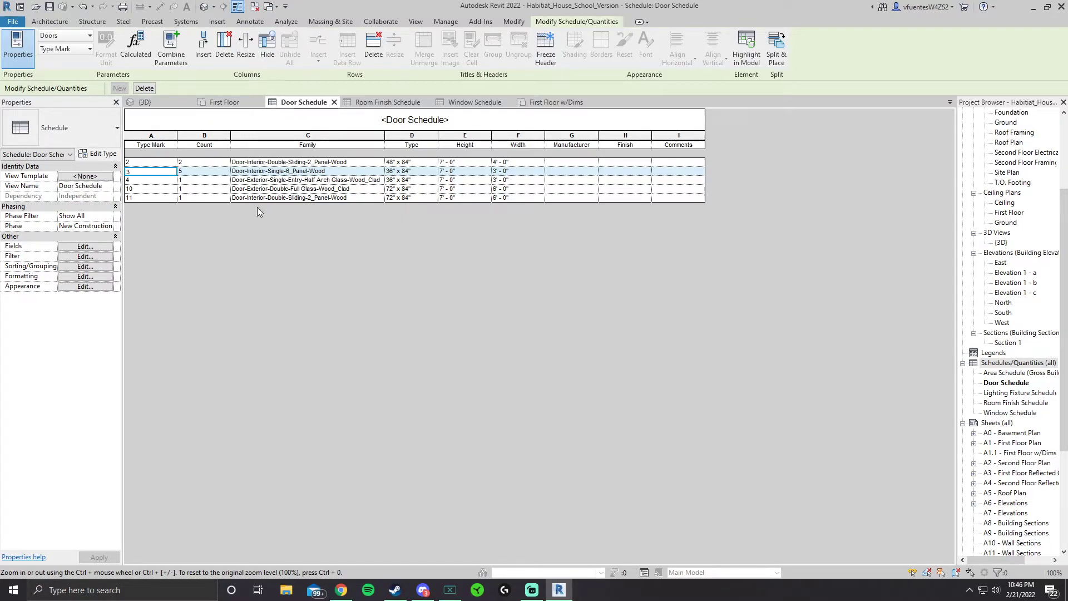
# Review the Window Schedule, and examine the room names, areas and Bedroom 1 floor finish in the Room Finish Schedule
pyautogui.click(388, 102)
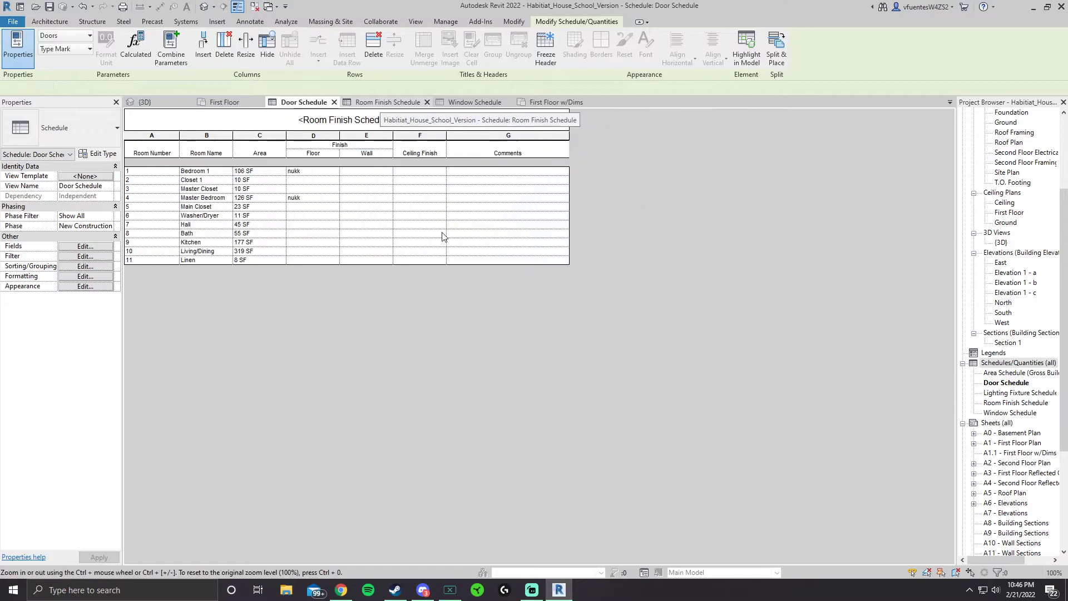
pyautogui.click(461, 104)
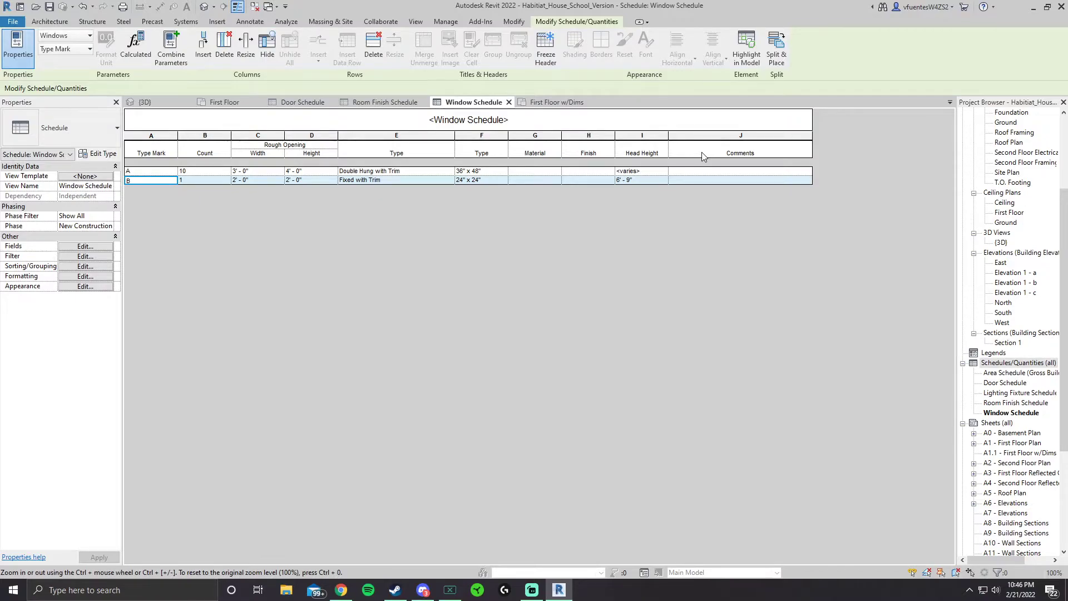
pyautogui.click(392, 105)
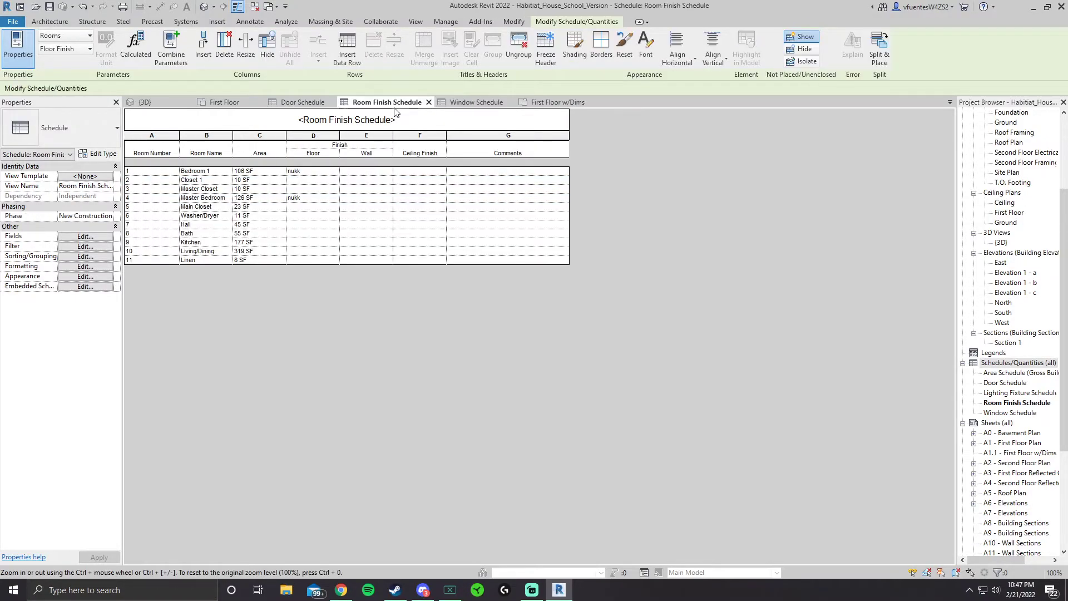
pyautogui.click(150, 187)
pyautogui.click(216, 199)
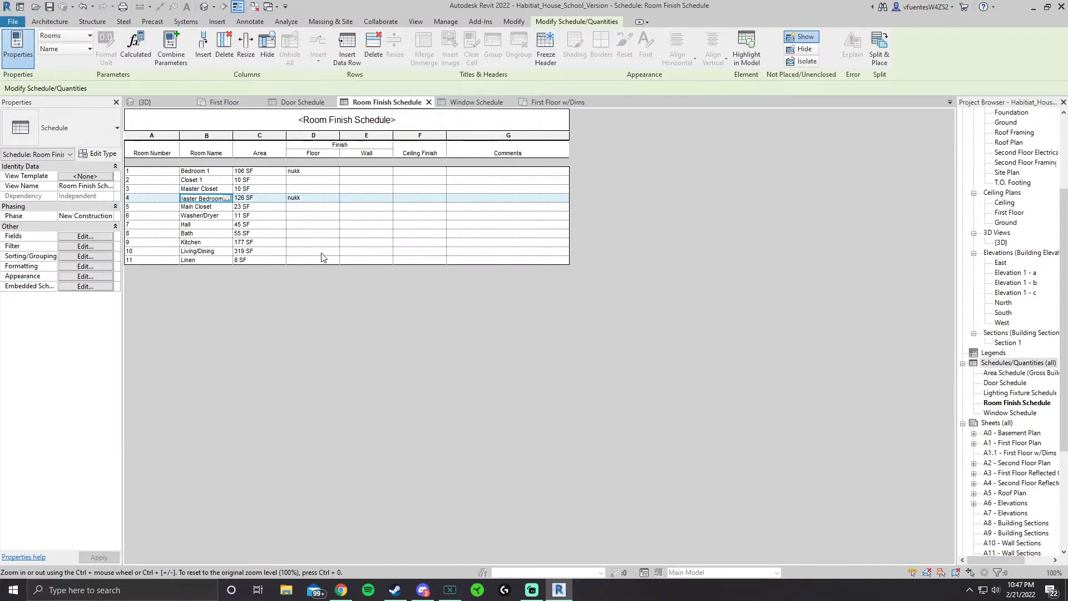
pyautogui.click(278, 208)
pyautogui.click(319, 173)
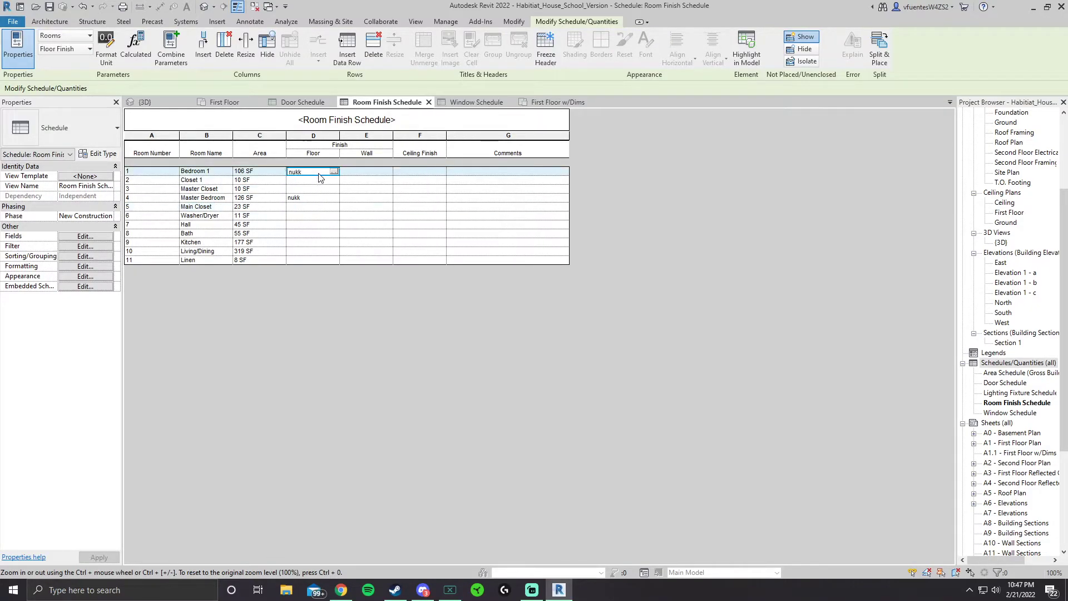
pyautogui.click(362, 181)
pyautogui.click(432, 190)
pyautogui.click(493, 190)
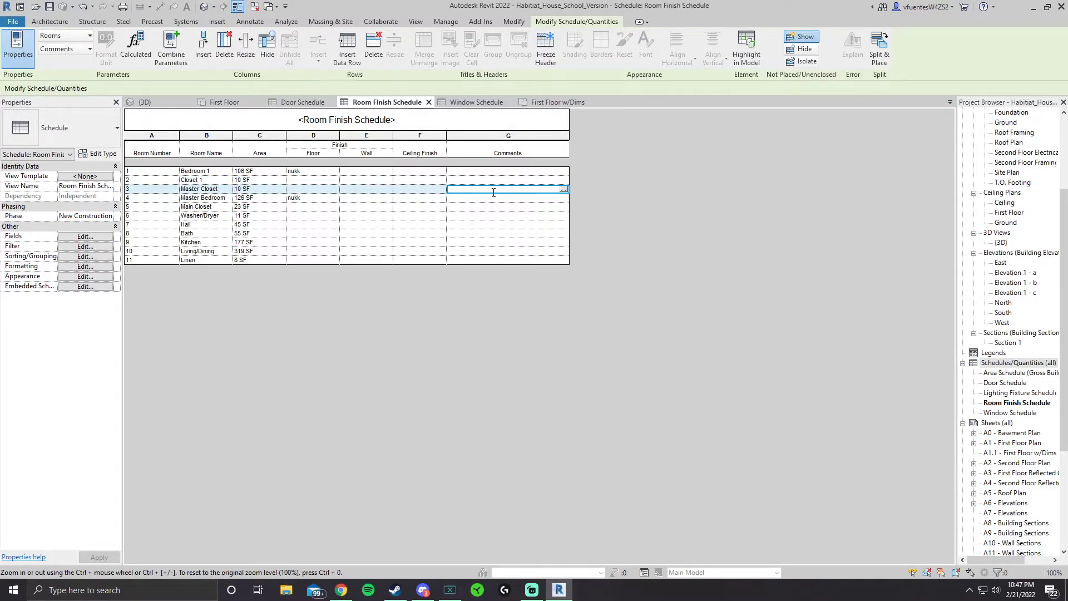
pyautogui.click(358, 173)
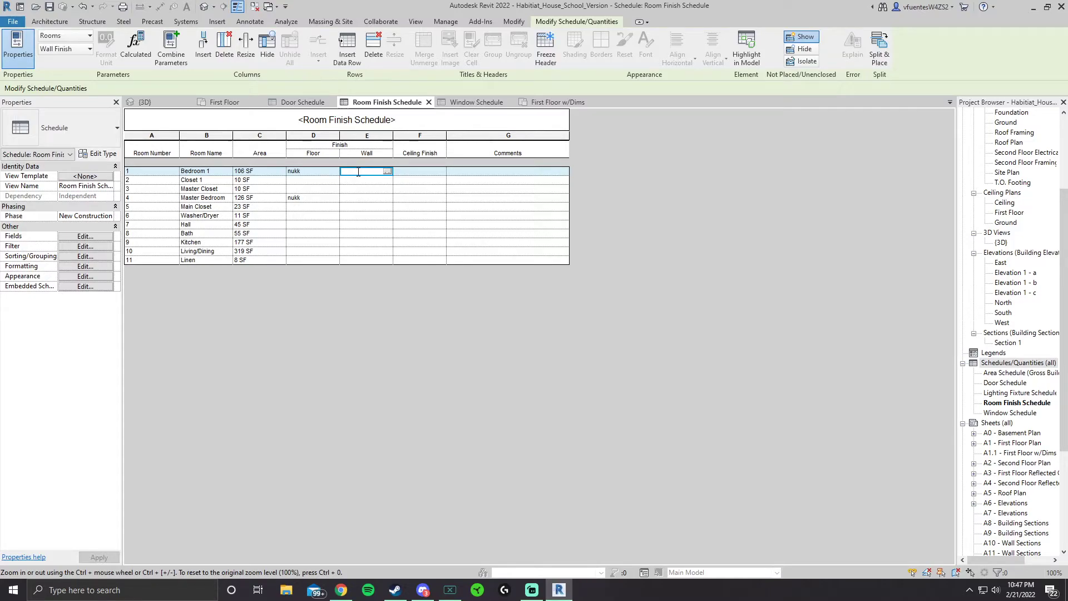
# Set the floor finish of Closet 1 and Bedroom 1 to Hardwood in the Room Finish Schedule
pyautogui.click(320, 180)
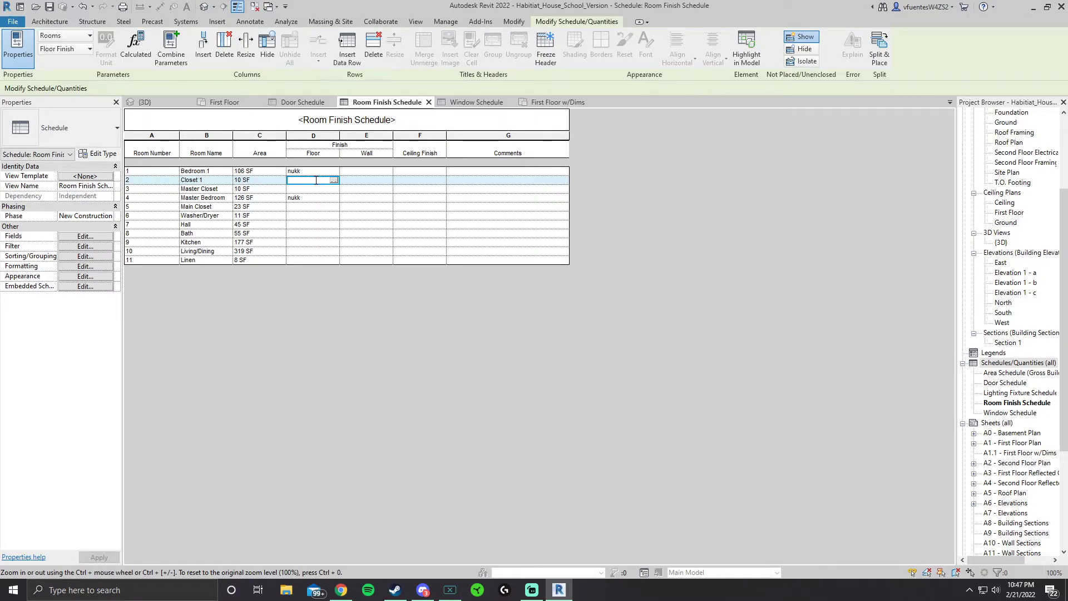
pyautogui.write('Hardwood')
pyautogui.click(310, 172)
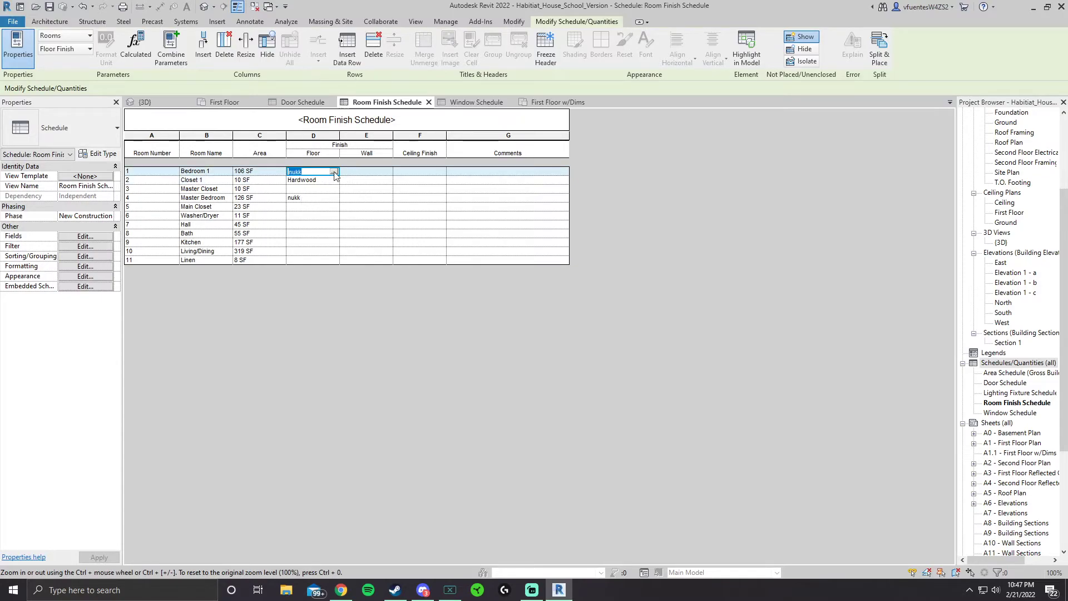
pyautogui.click(333, 172)
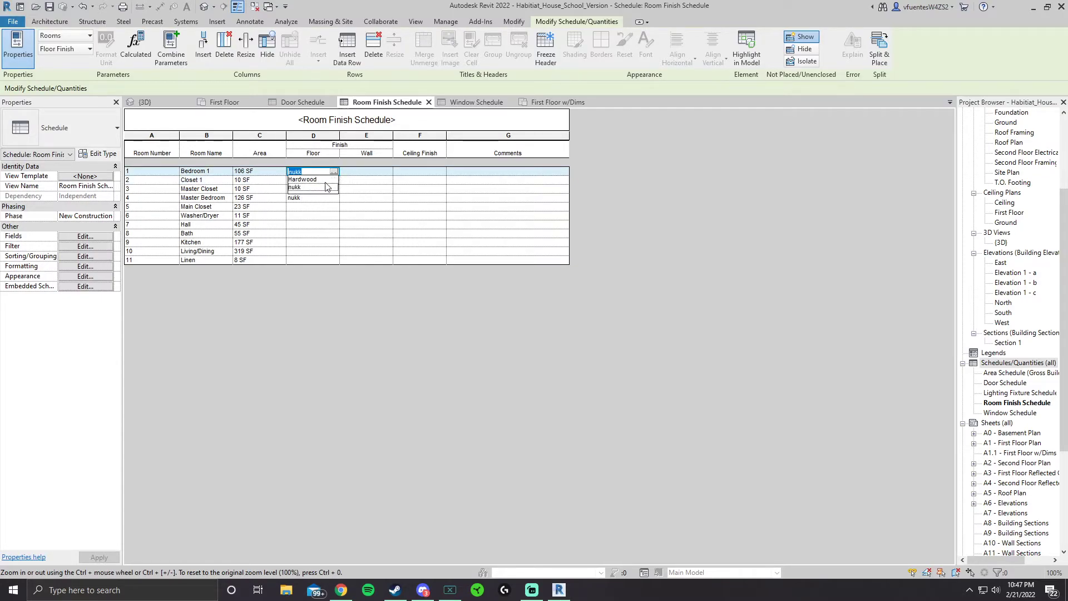
pyautogui.click(321, 179)
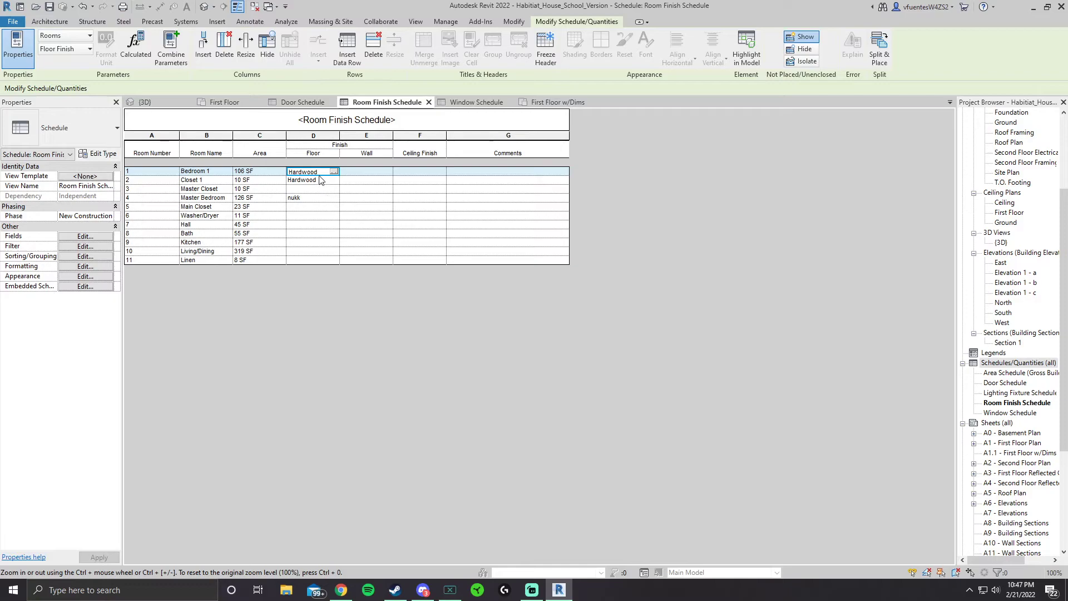
pyautogui.click(319, 198)
pyautogui.click(317, 179)
pyautogui.click(317, 171)
# Set the floor finish of the Hall and the Living/Dining room to Carpet
pyautogui.click(301, 224)
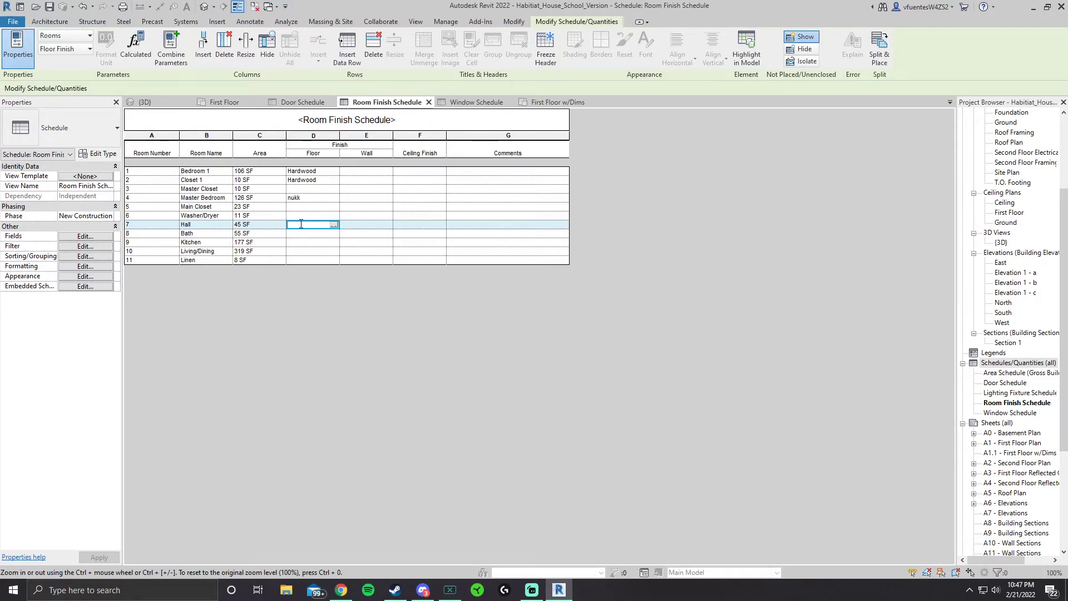
pyautogui.write('carpet')
pyautogui.click(319, 252)
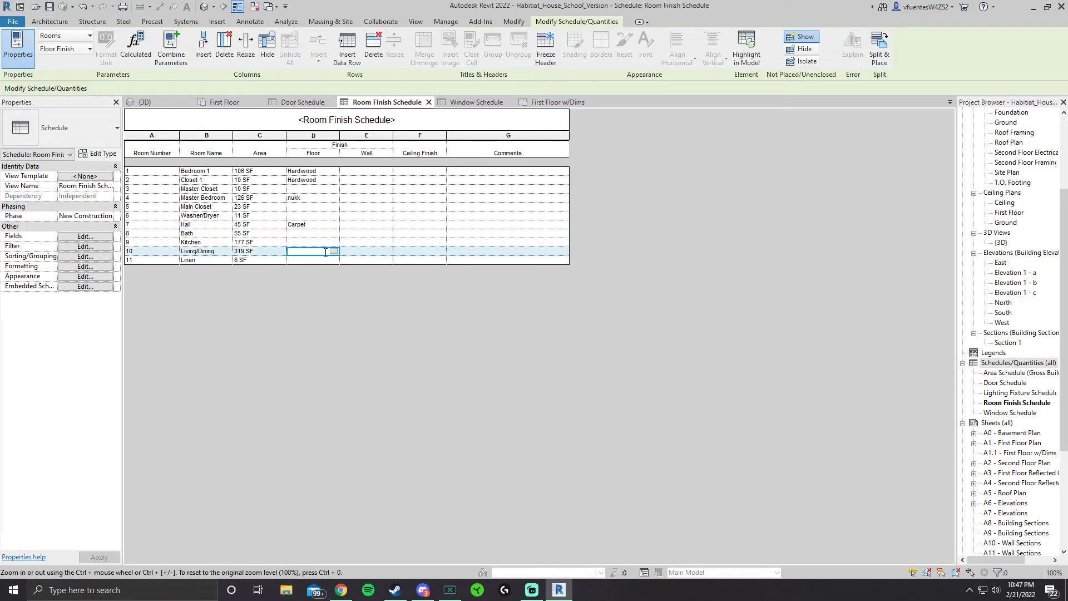
pyautogui.click(333, 251)
pyautogui.click(312, 259)
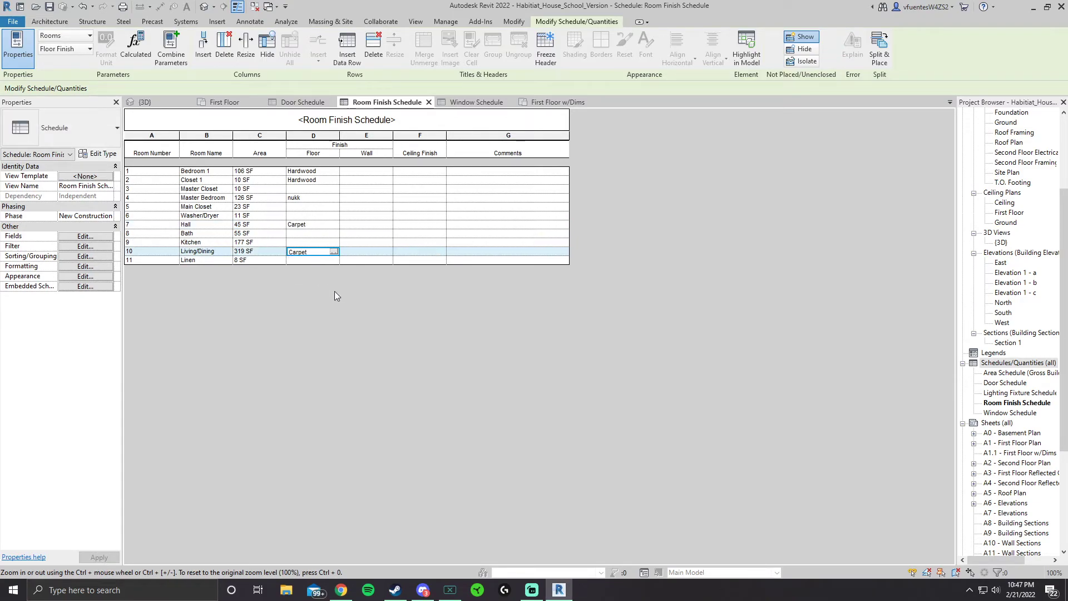